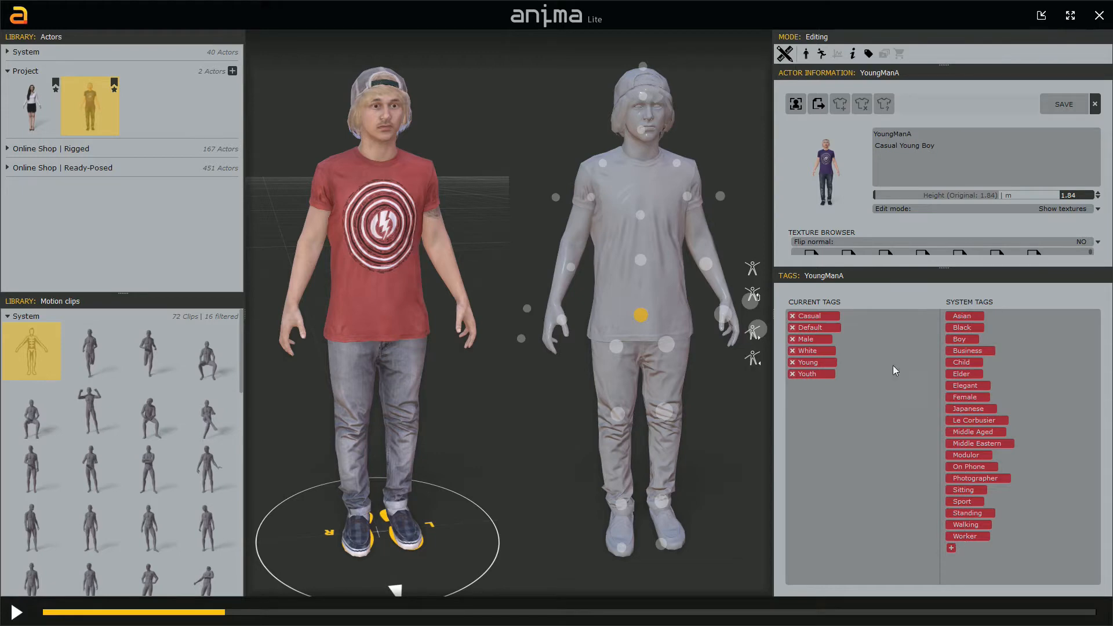
left_click(1097, 209)
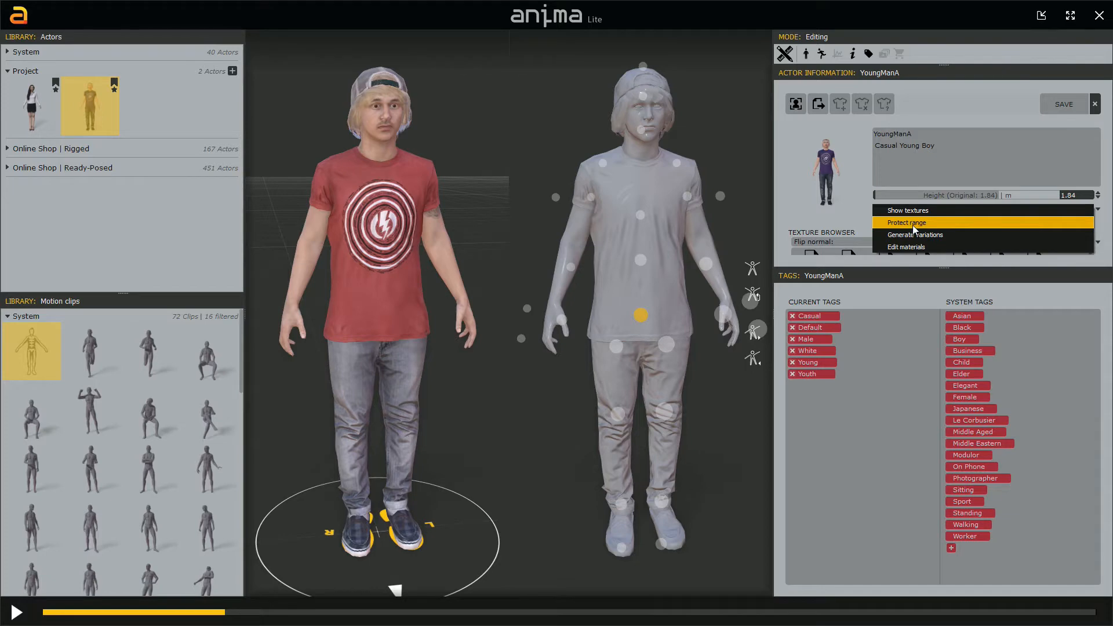
left_click(854, 152)
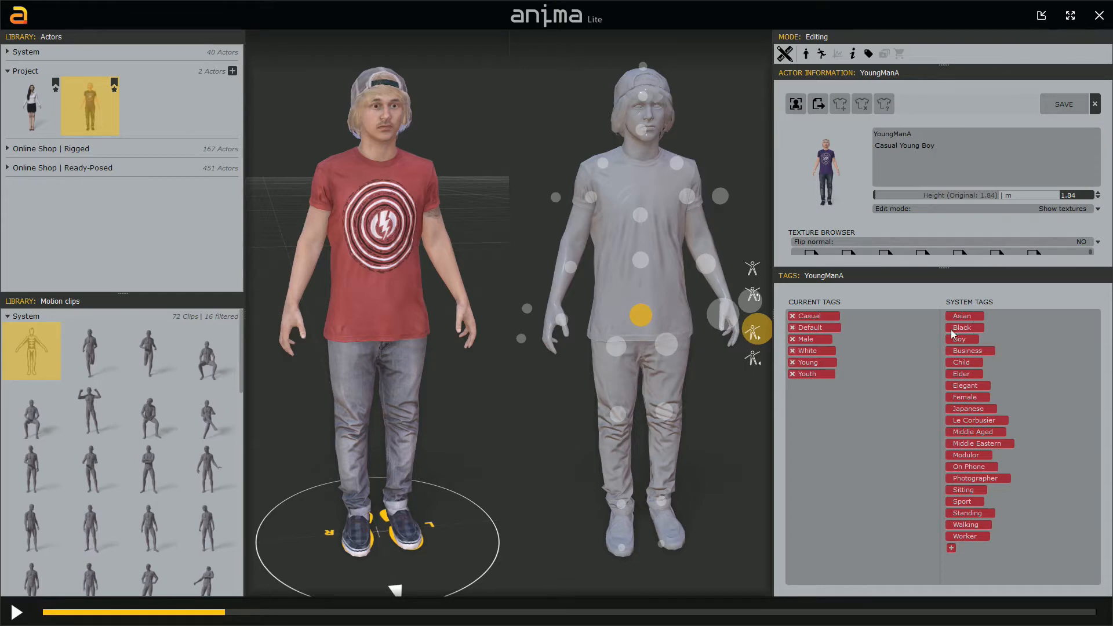
Step: Create a new system tag named Game and assign it to the young man actor
left_click(951, 548)
type("Game")
key("Return")
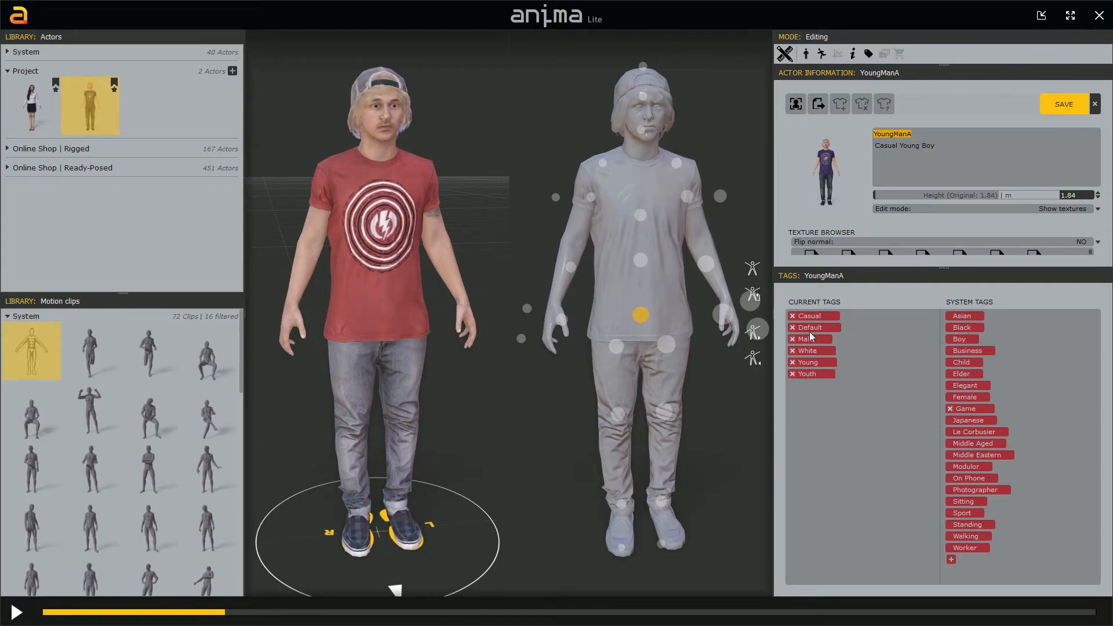
left_click(966, 408)
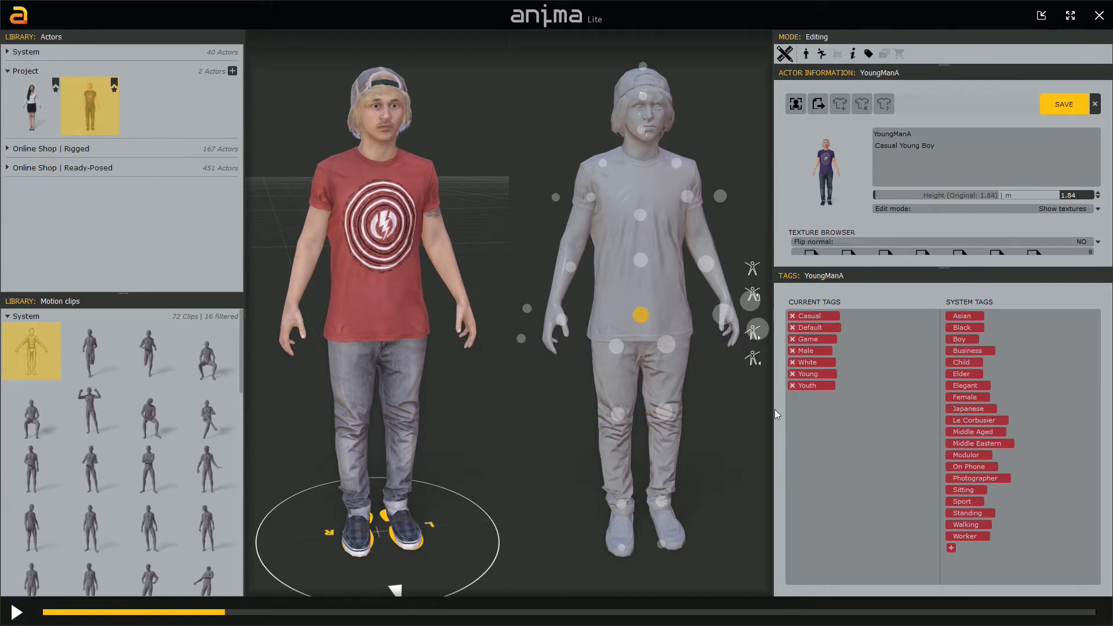
Step: Save the library changes, switch to the business woman actor and add the Game tag to her
left_click(33, 107)
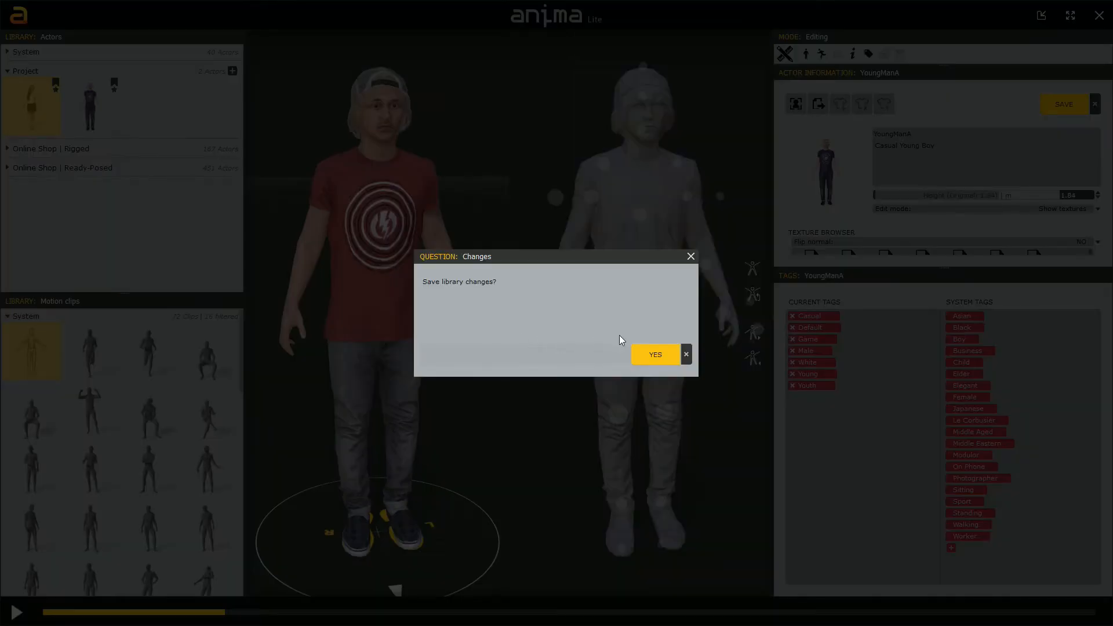
left_click(648, 356)
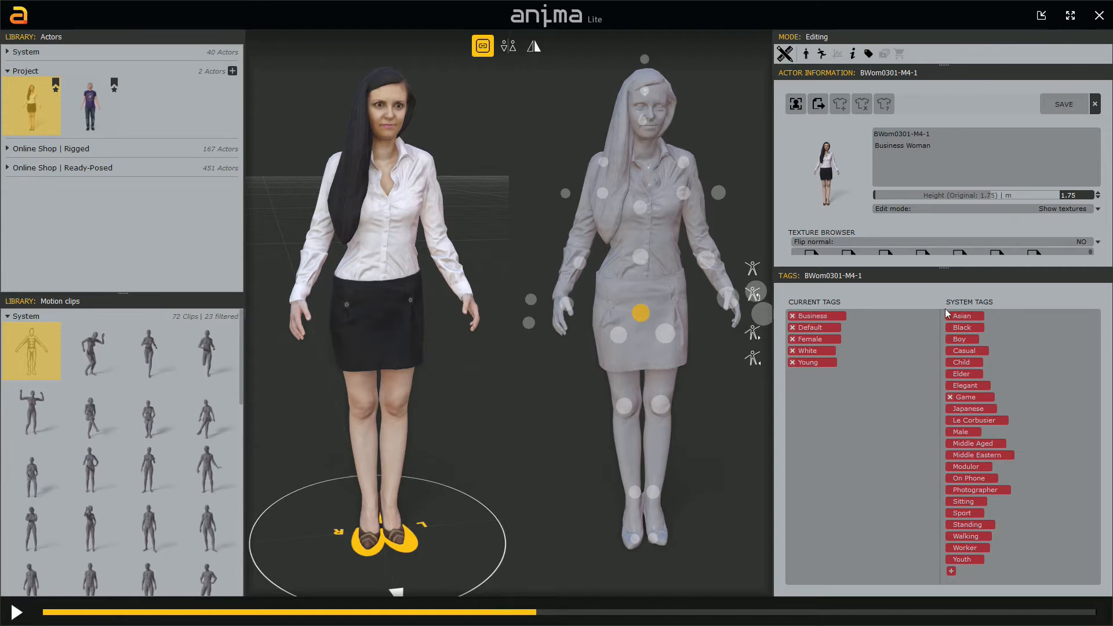
left_click(969, 398)
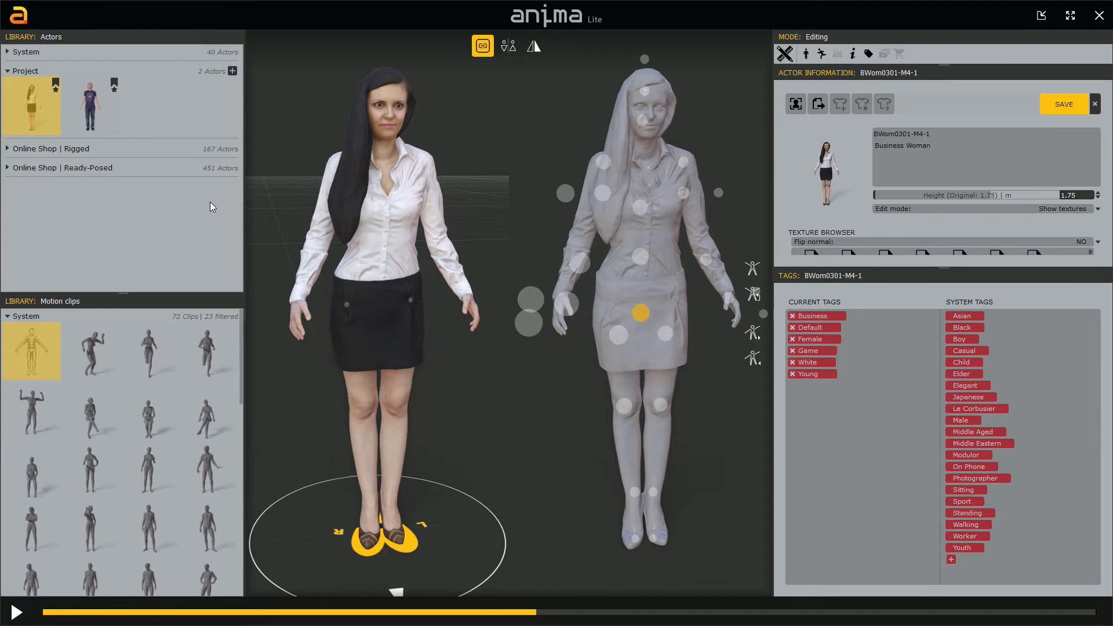
Step: Save the changes, switch back to the young man actor and remove his Game tag
left_click(90, 110)
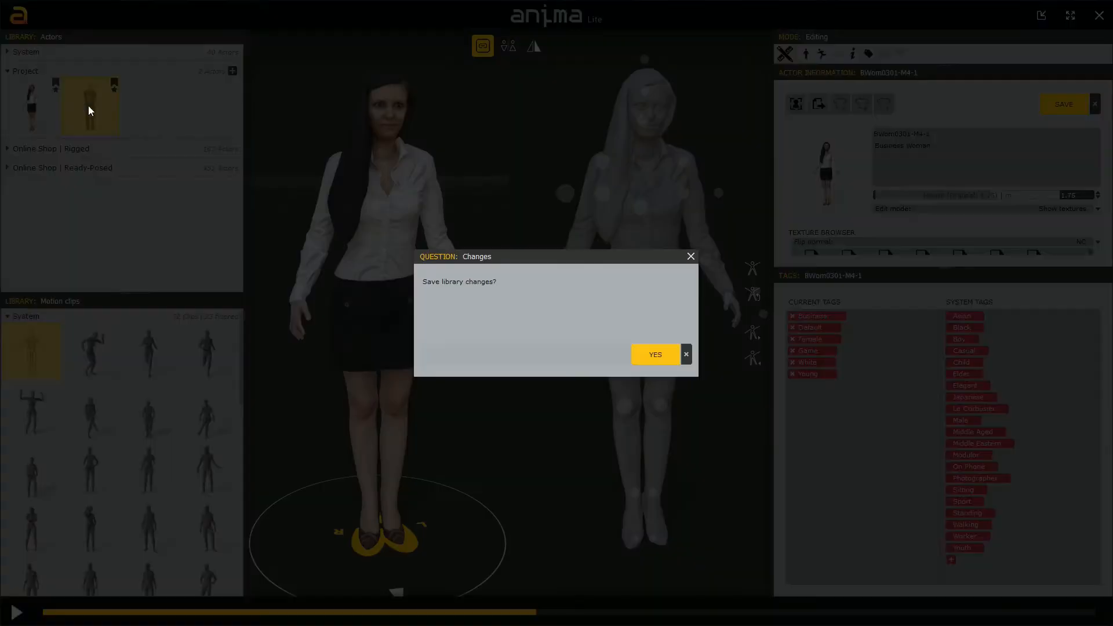
left_click(639, 359)
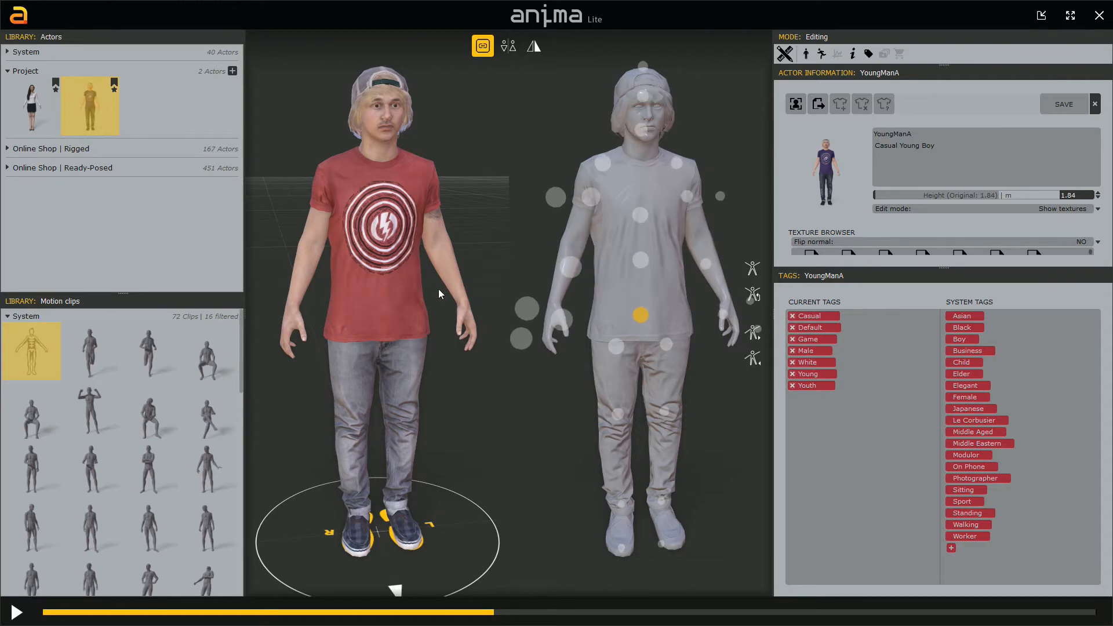
left_click(792, 339)
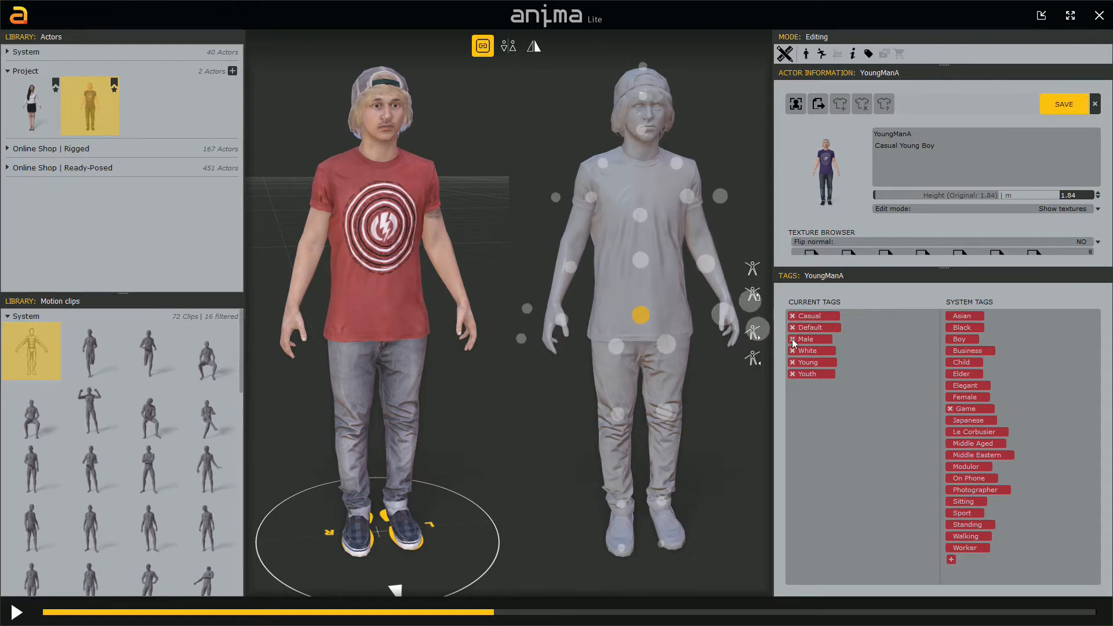
Step: Try to delete the Game tag from the system tags
left_click(950, 409)
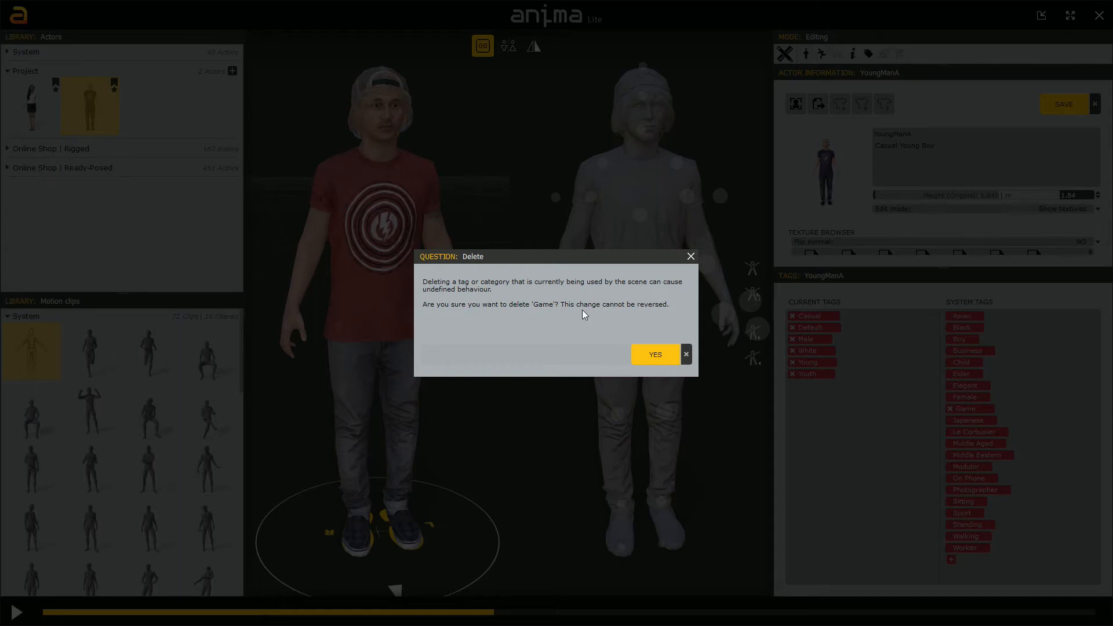
left_click(685, 355)
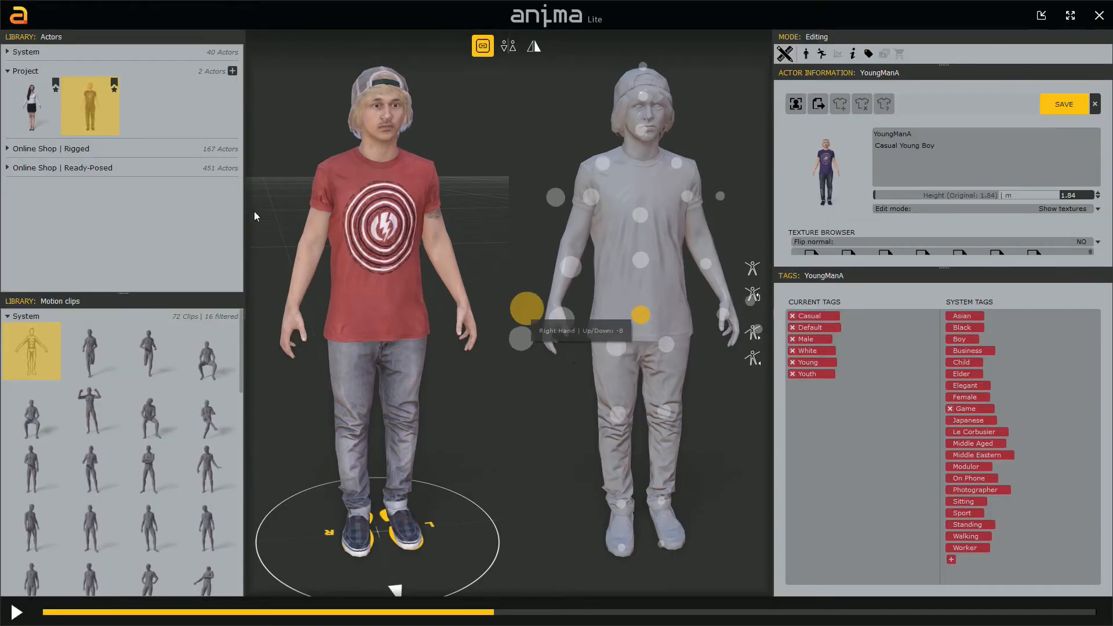
Step: Save changes, switch to the business woman actor, remove her Game tag and save the actor
left_click(49, 111)
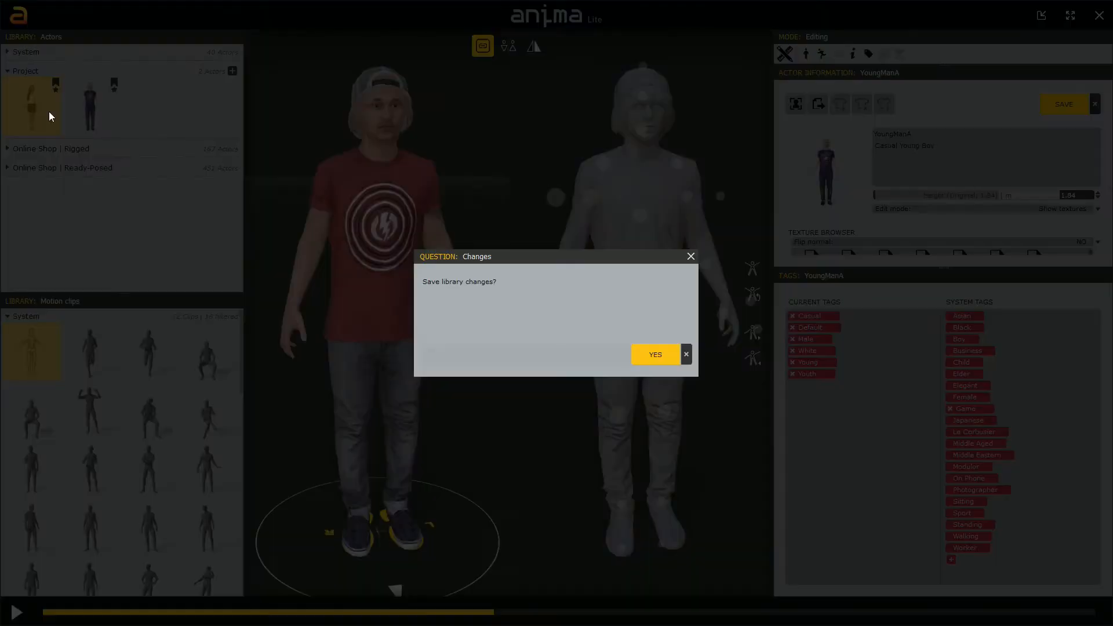
left_click(662, 355)
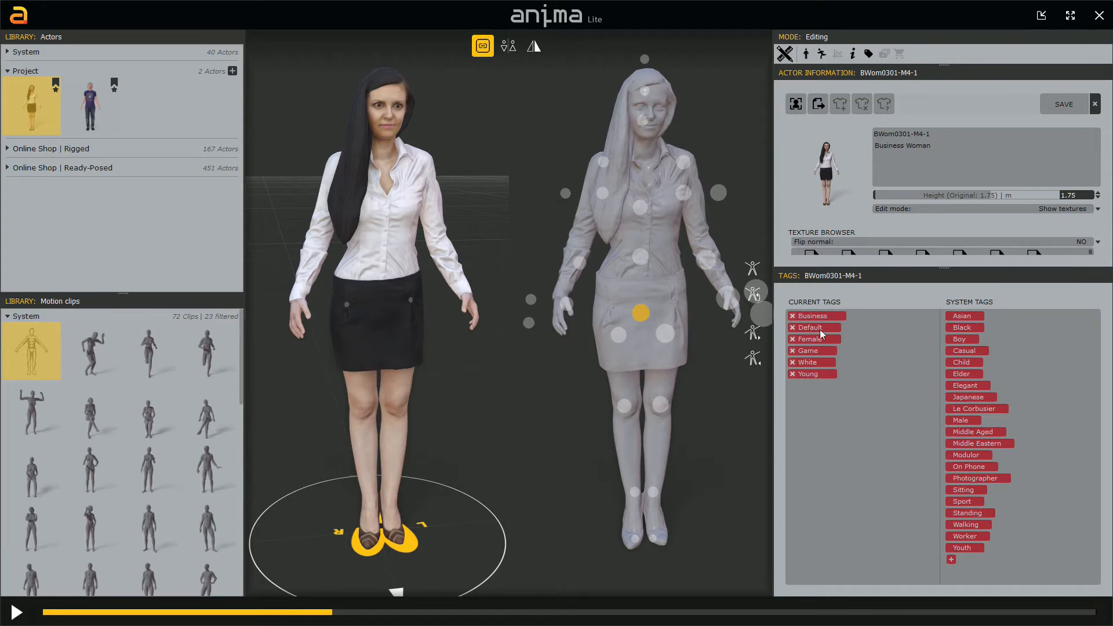
left_click(791, 351)
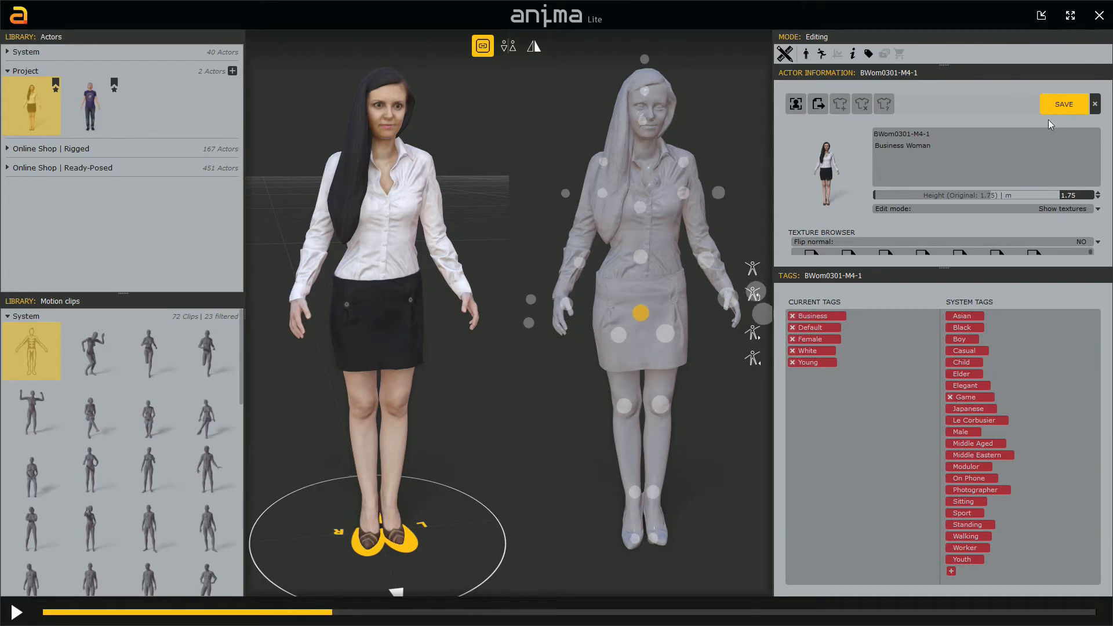
left_click(1063, 104)
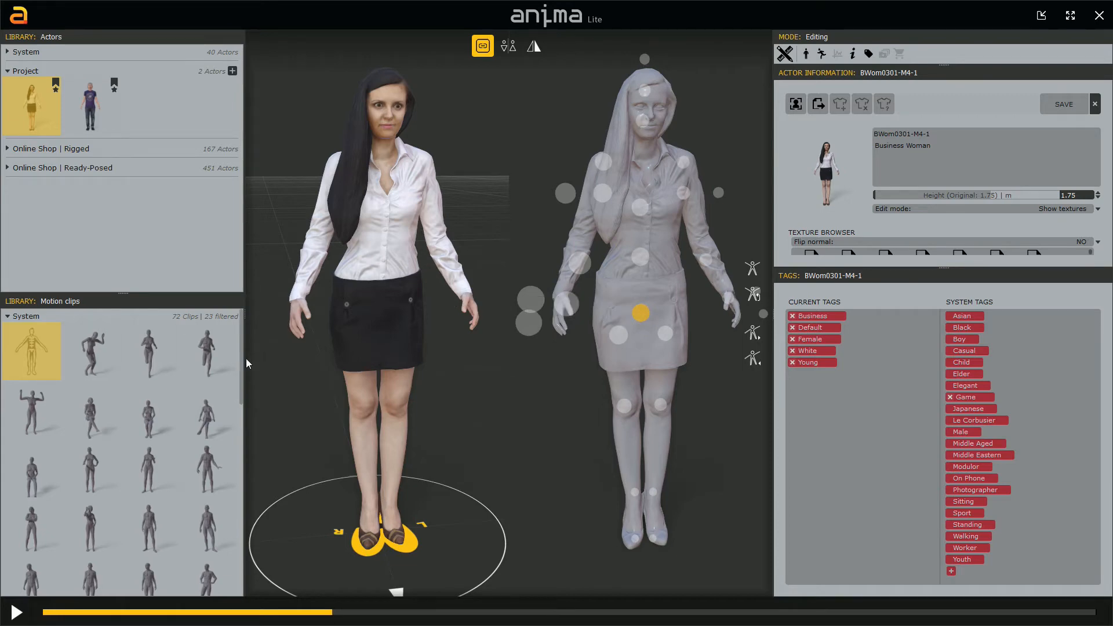
Step: Copy the Running (Slow) motion clip into the project's motion clips and select the copy
left_click(207, 354)
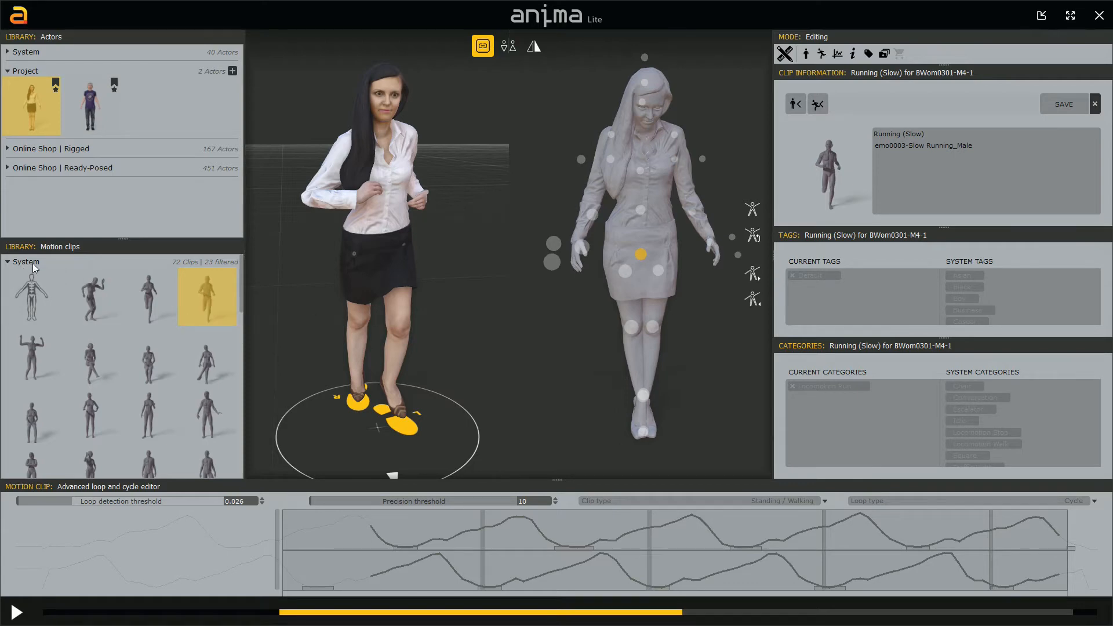
right_click(207, 302)
left_click(219, 306)
left_click(8, 262)
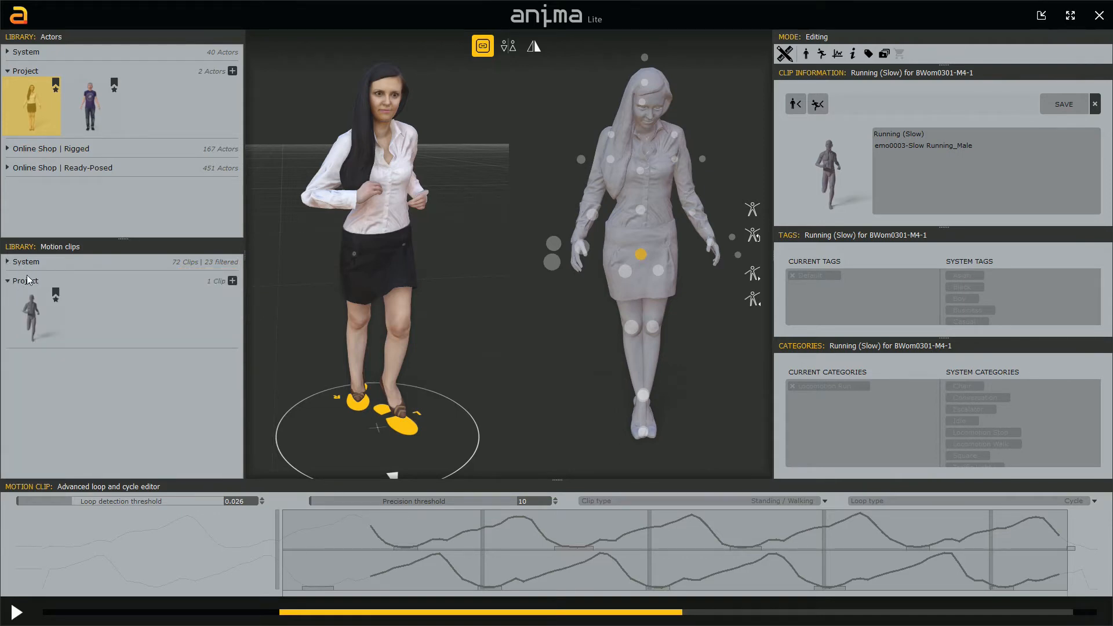
left_click(33, 318)
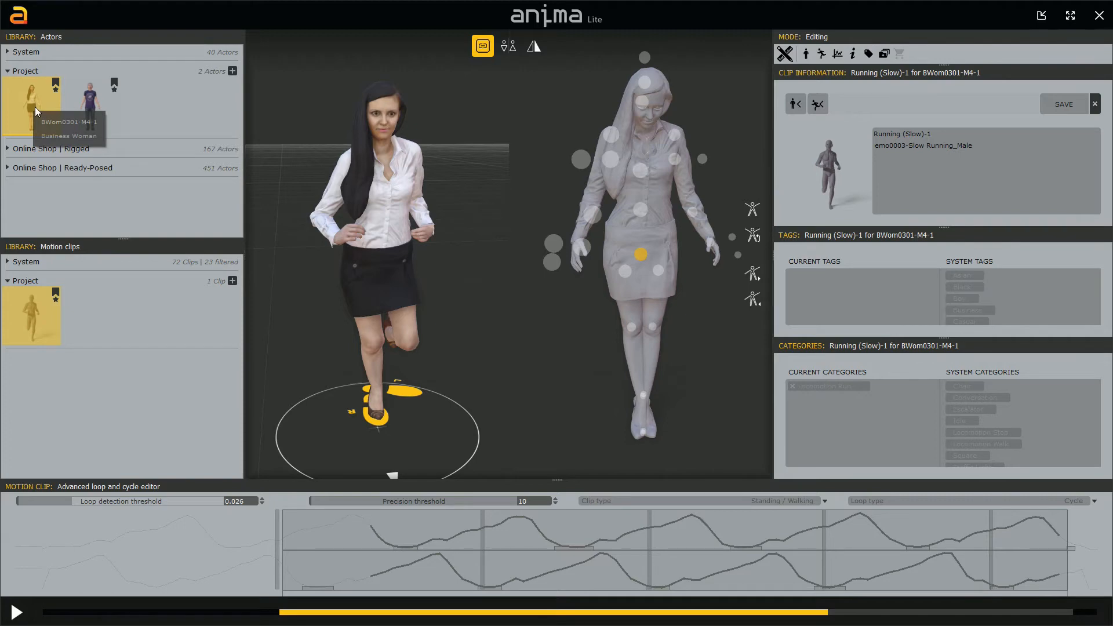
Step: Apply the copied clip to the grey mannequin from the system actors
left_click(9, 52)
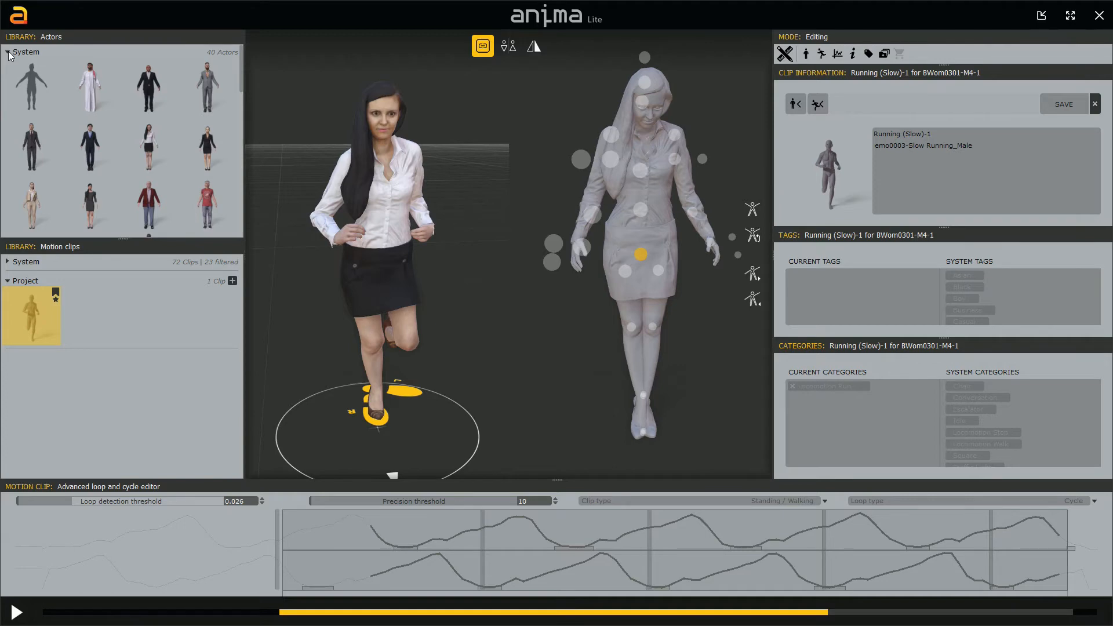
left_click(32, 88)
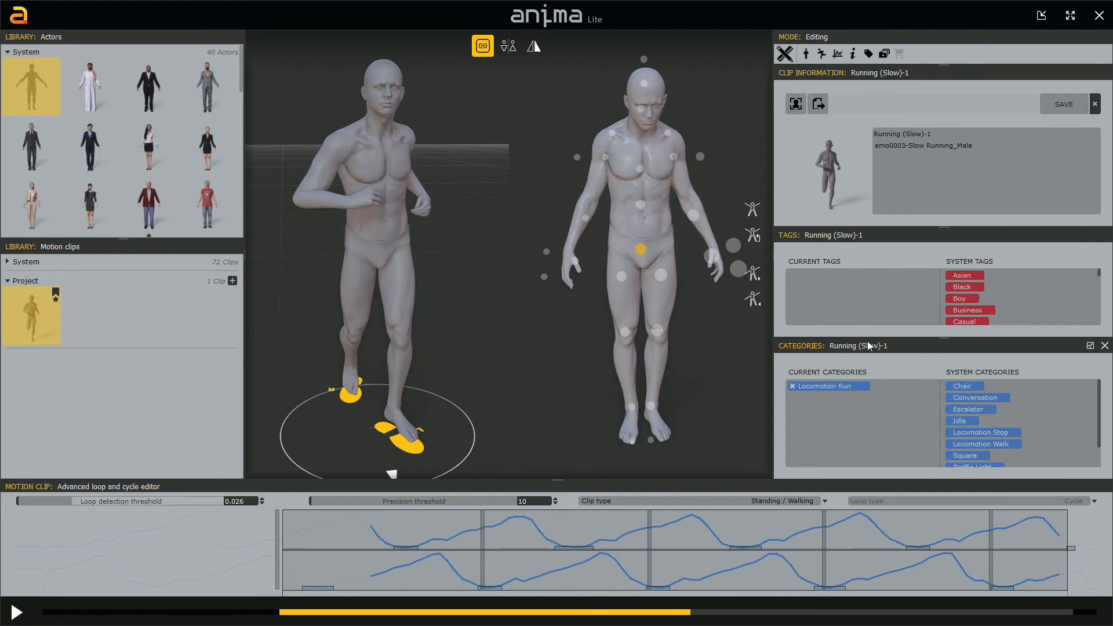
left_click_drag(946, 341, 943, 307)
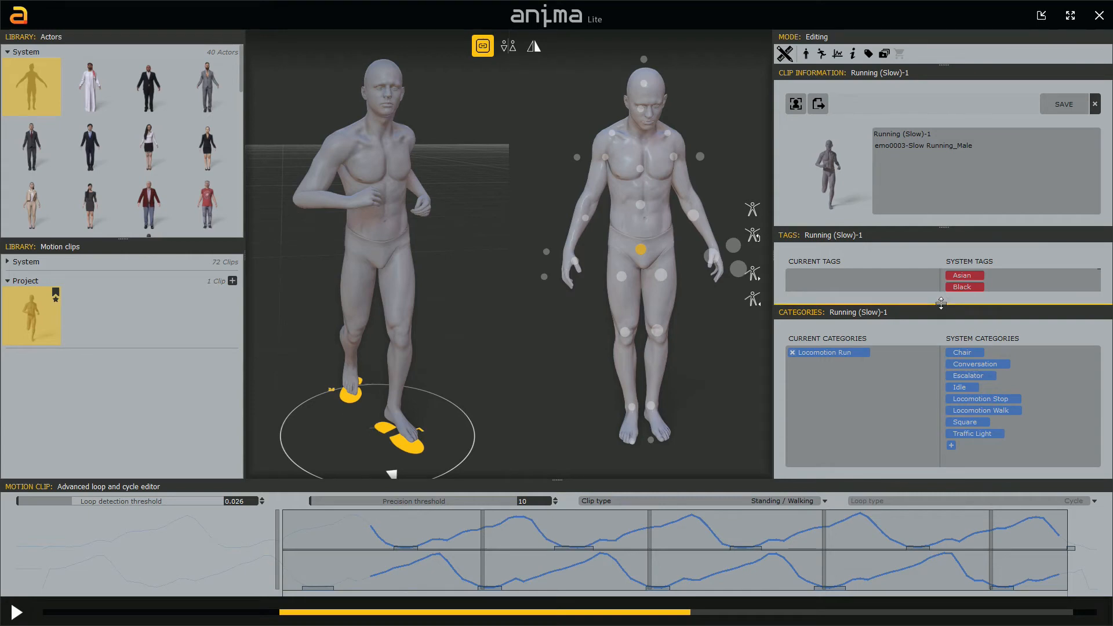
left_click_drag(940, 304, 940, 375)
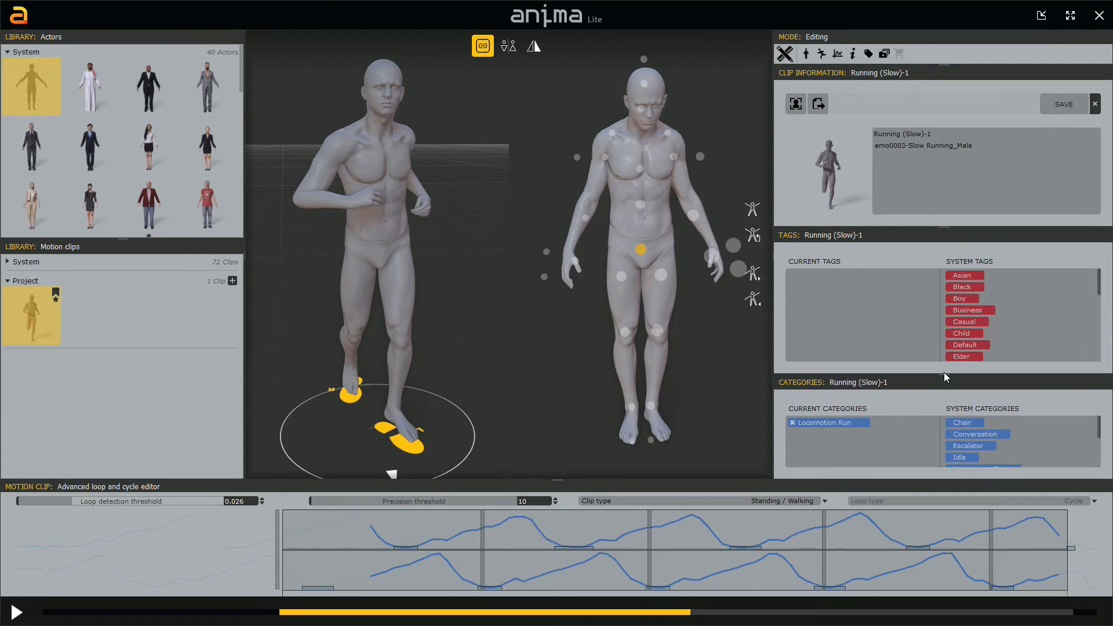
left_click_drag(944, 374, 944, 305)
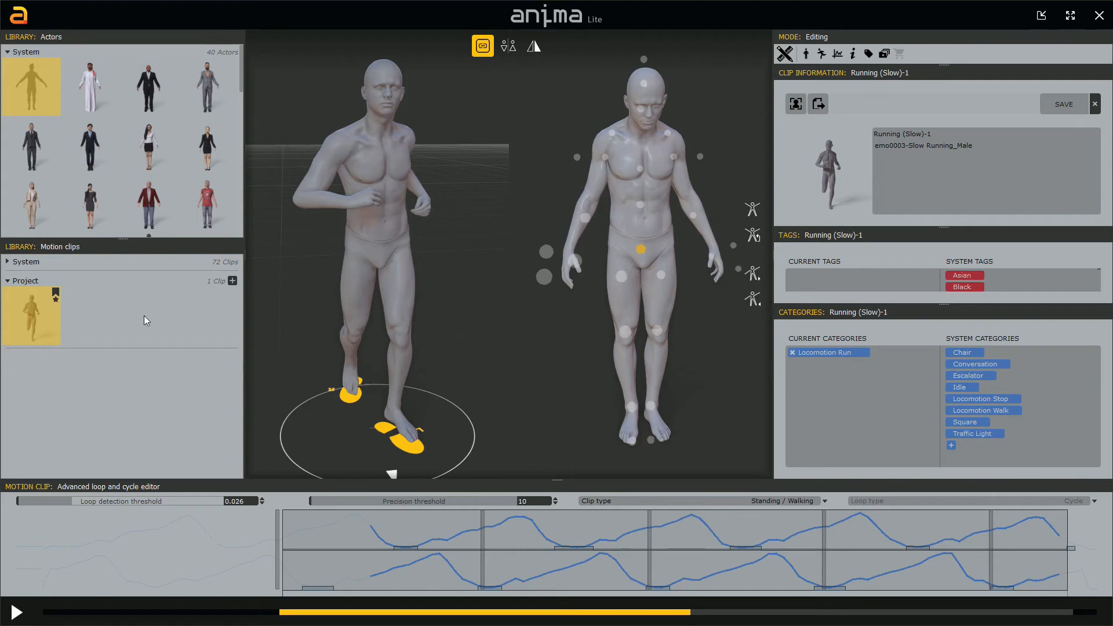
left_click(8, 262)
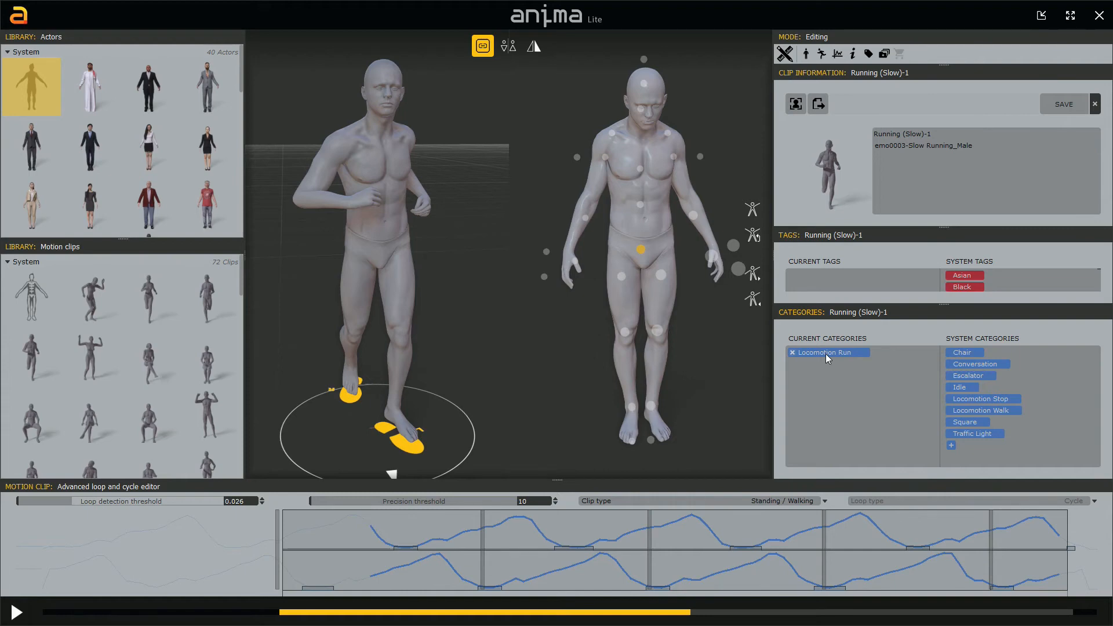
left_click(7, 262)
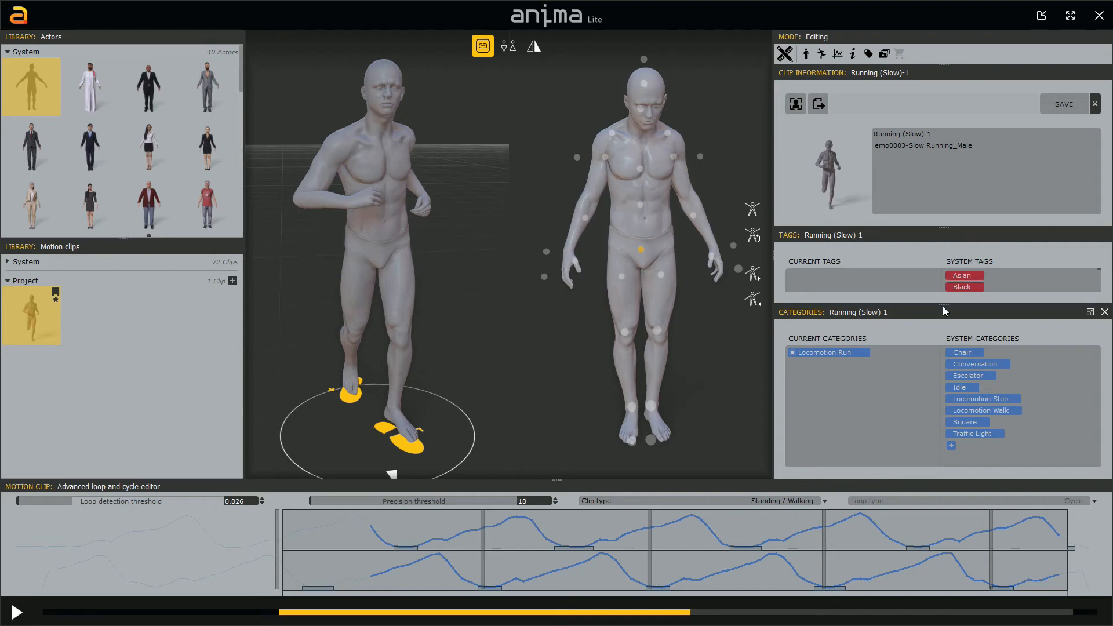
Step: Add the Game system tag to the Running (Slow)-1 clip's current tags
left_click_drag(943, 306, 943, 360)
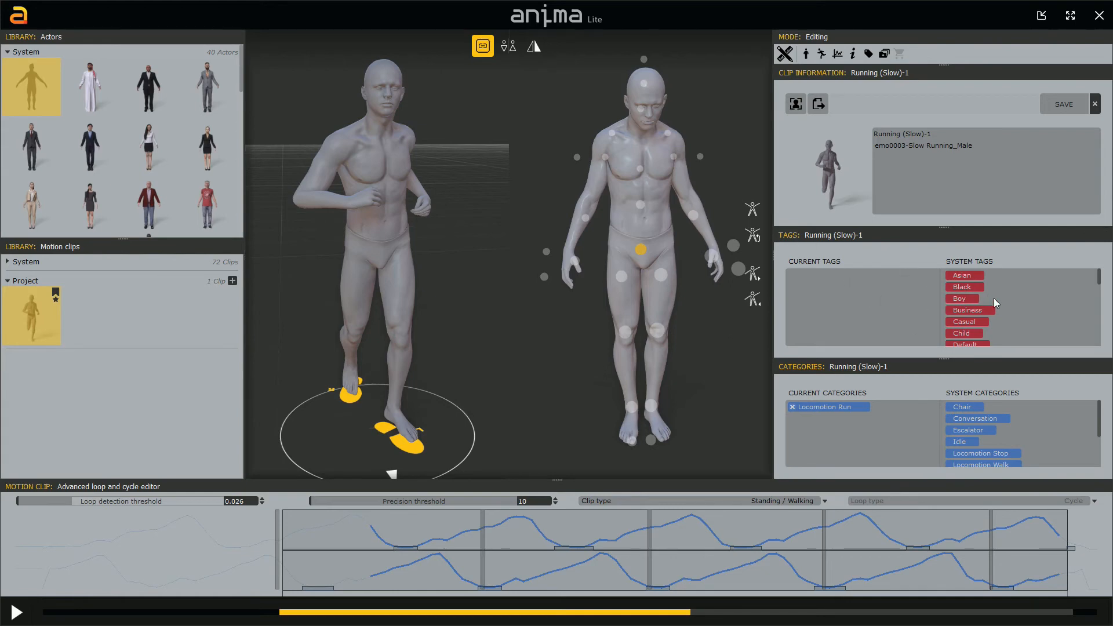
scroll(994, 298, "down", 2)
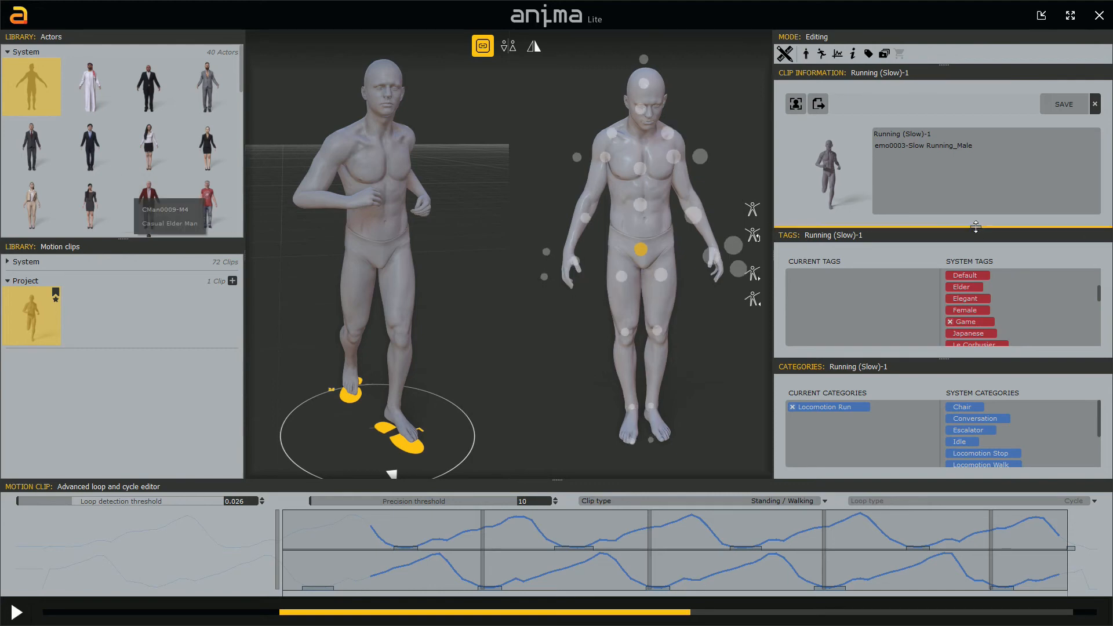
left_click_drag(967, 319, 833, 290)
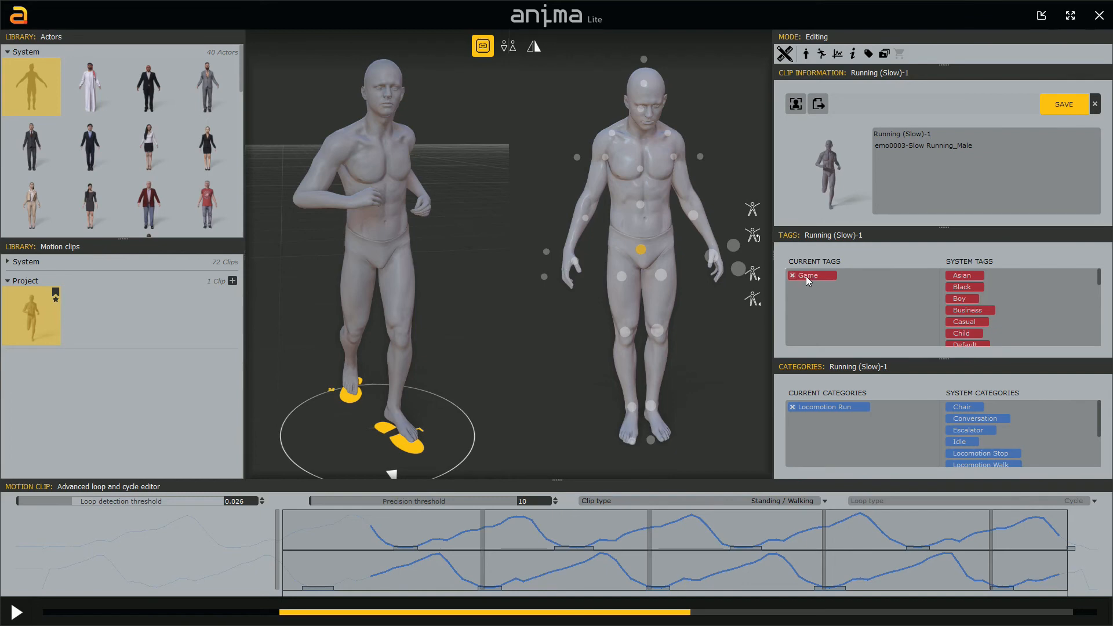
Step: Save the library changes and switch to the young man actor from the project actors
left_click(8, 52)
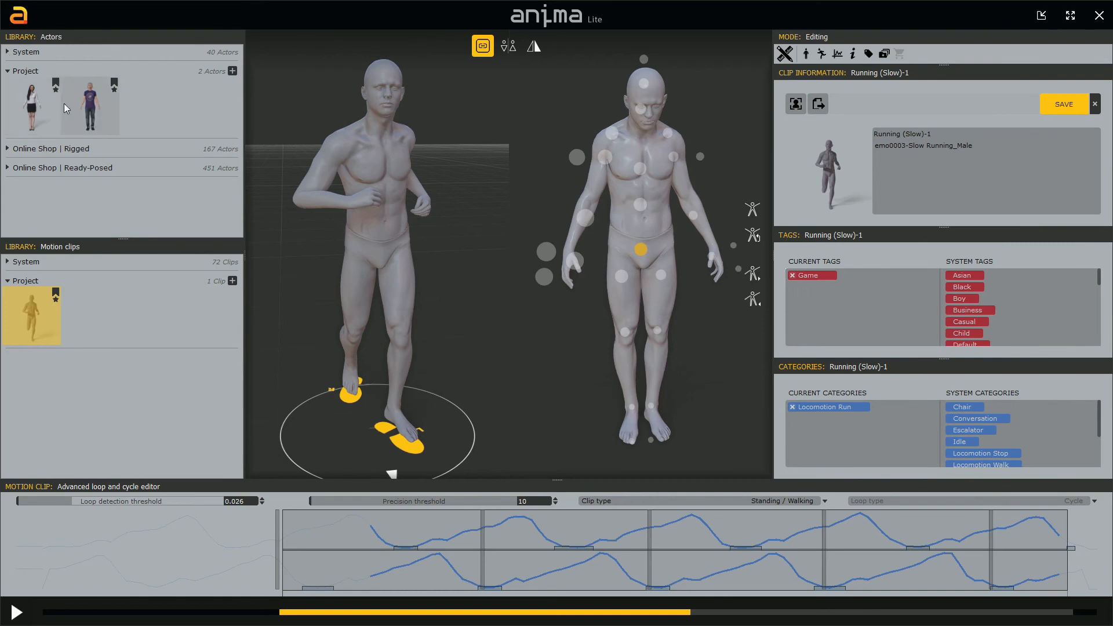
left_click(84, 108)
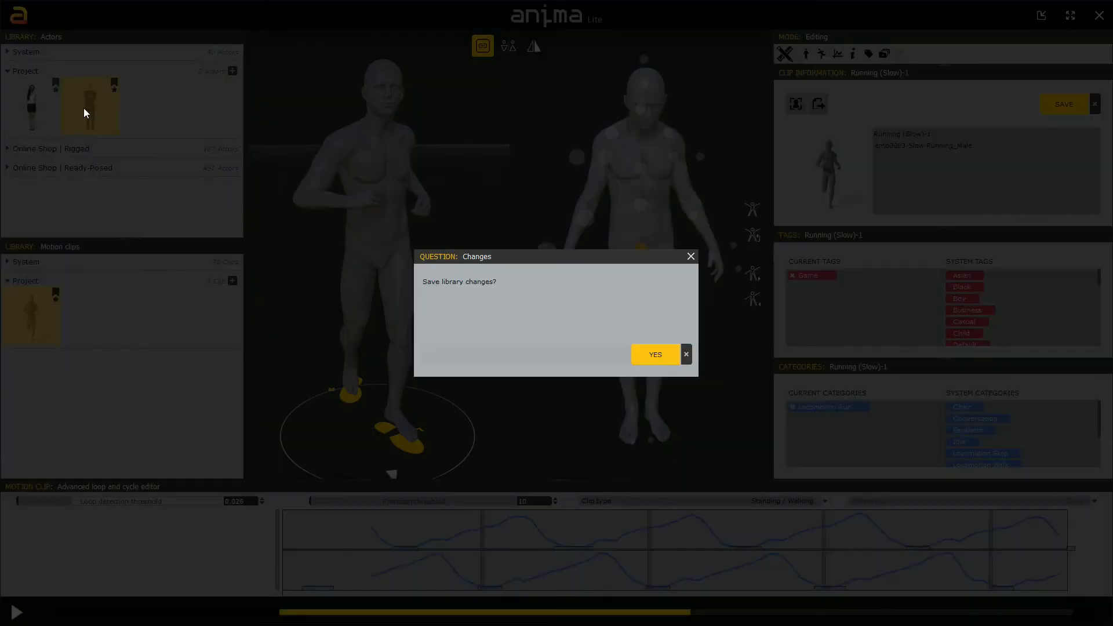
left_click(654, 355)
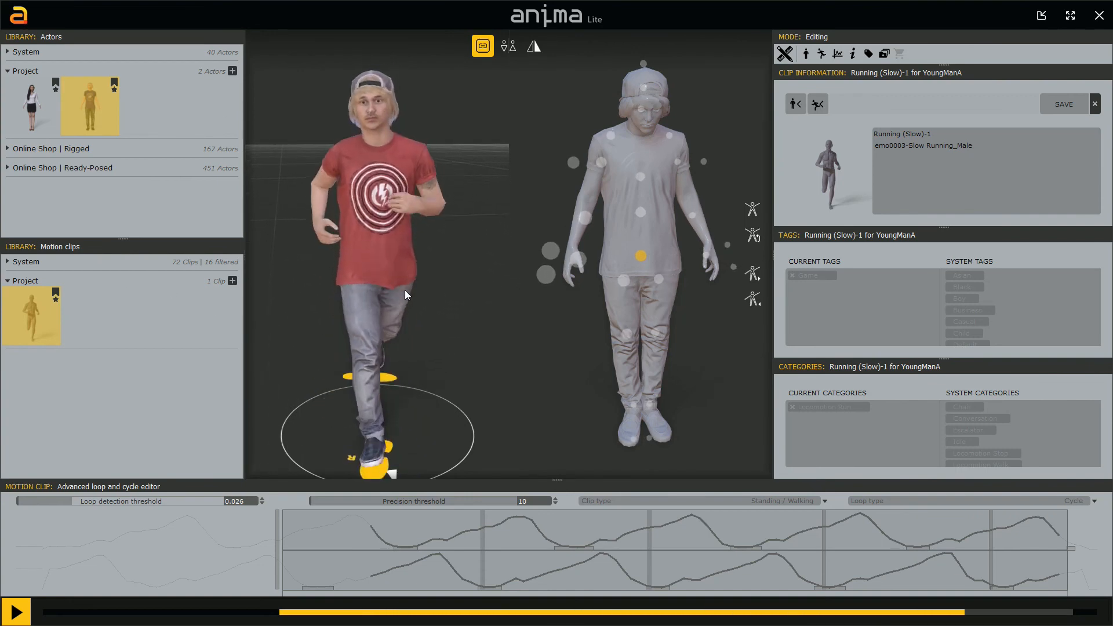
Step: Return the young man to the default pose clip from the system motion clips and stop playback
left_click(58, 261)
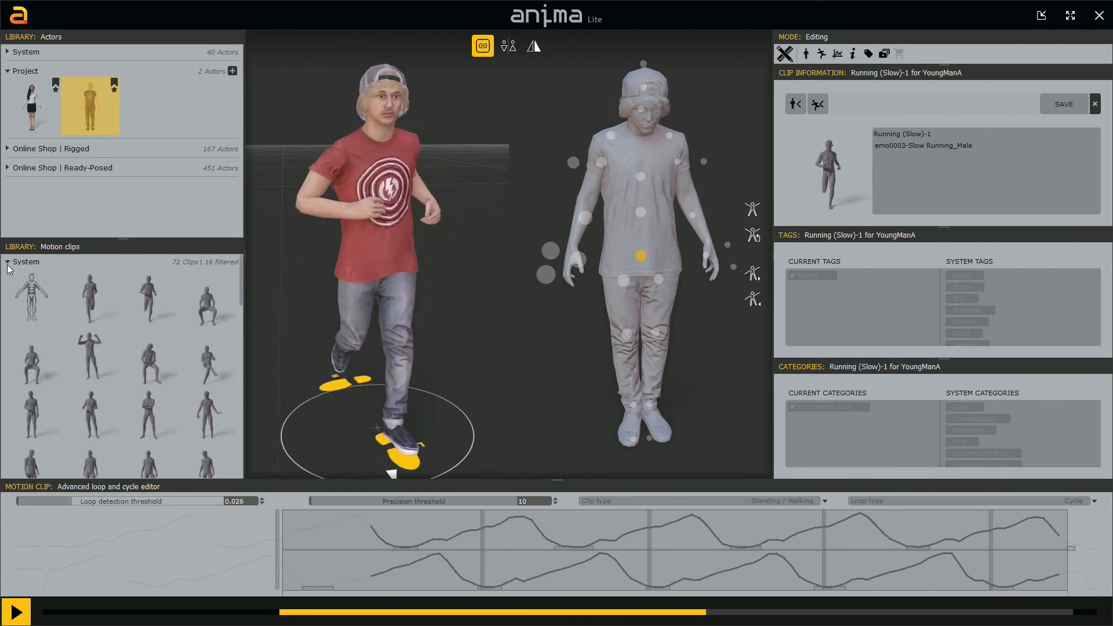
left_click(31, 298)
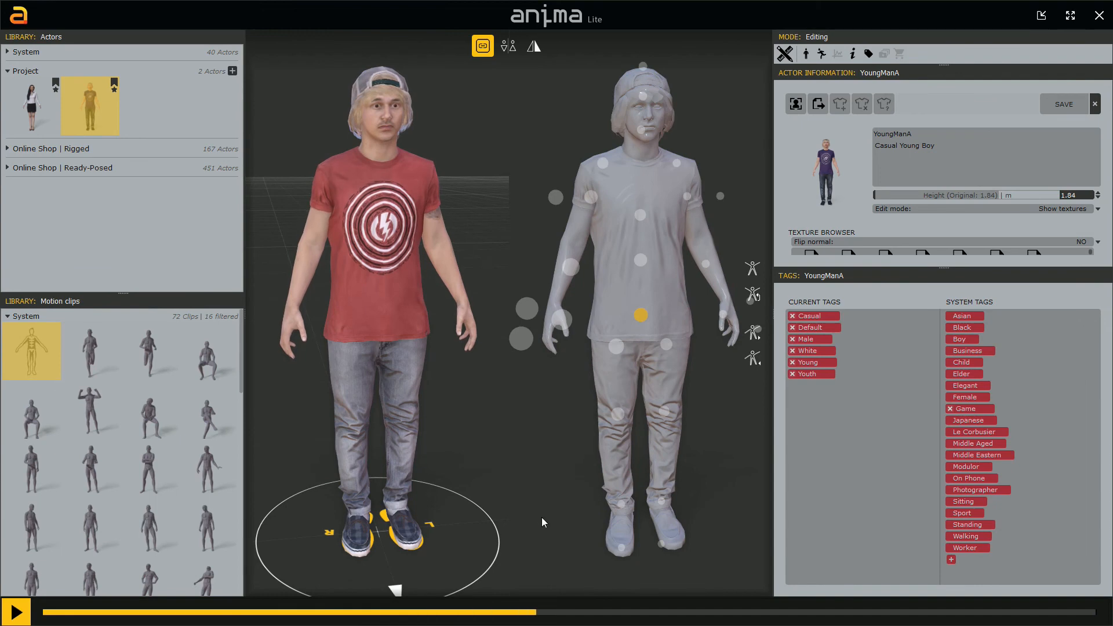
key("space")
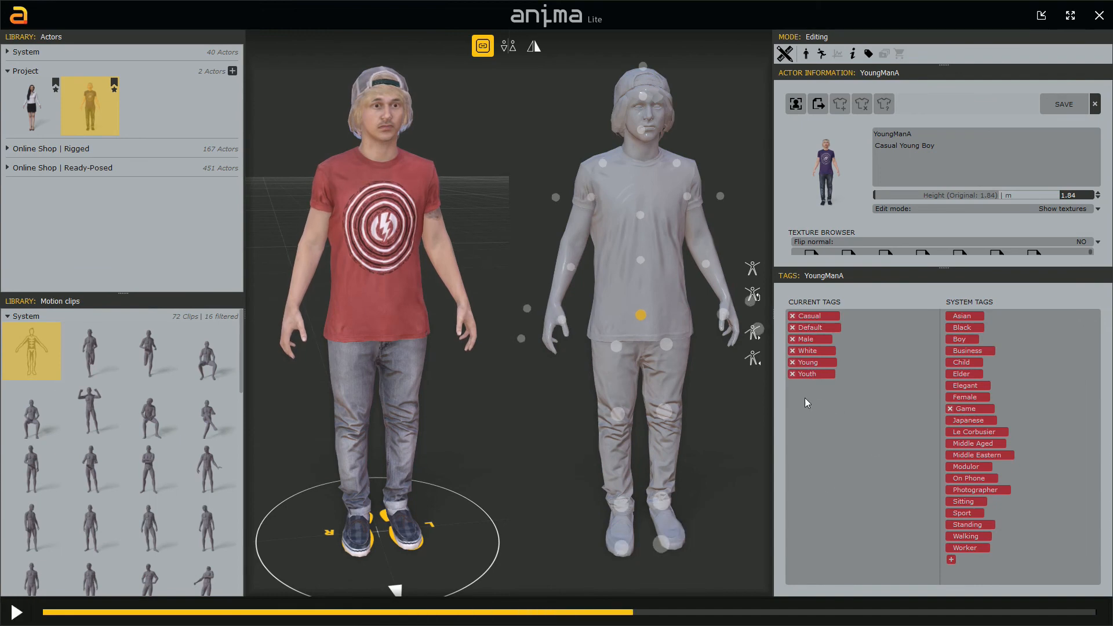
Step: Add the Game system tag to the young man actor and save the library changes while switching to the businesswoman actor
left_click(966, 409)
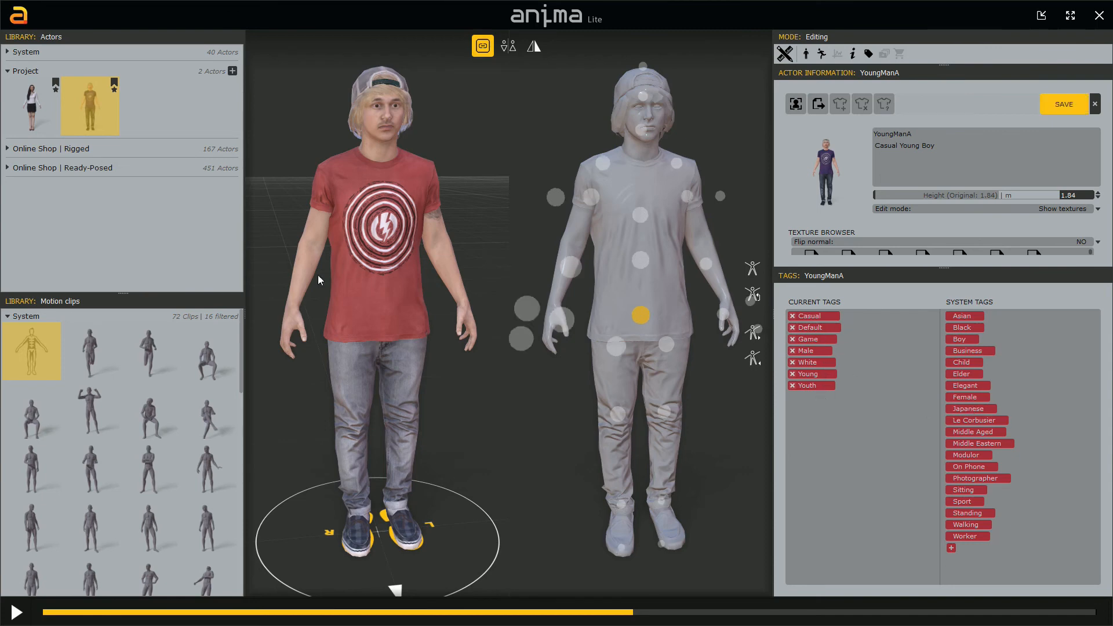
left_click(31, 113)
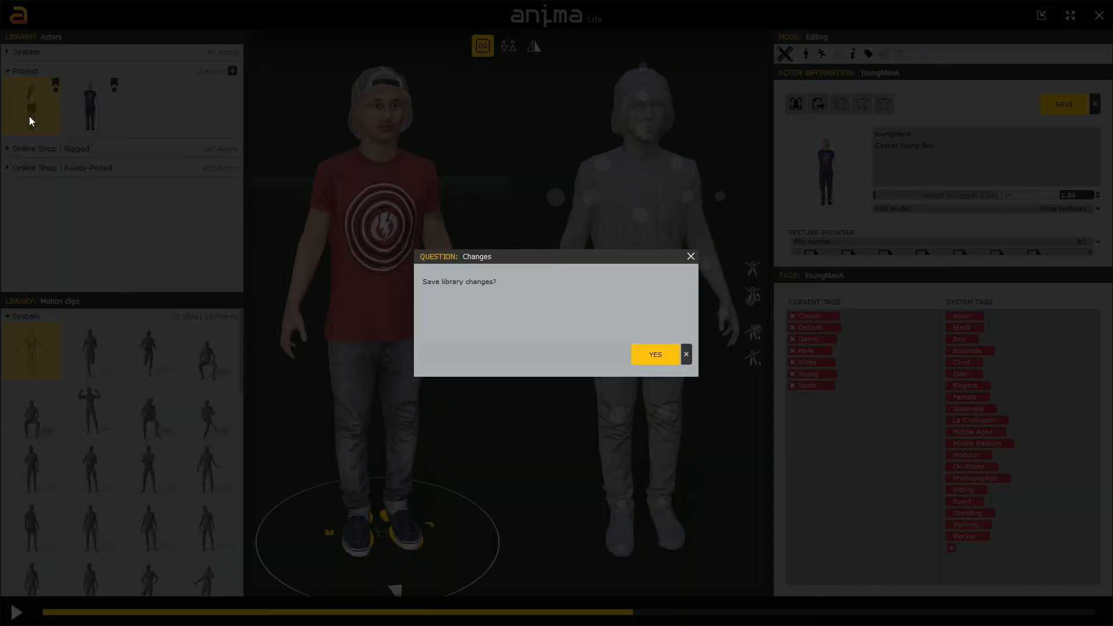
left_click(654, 354)
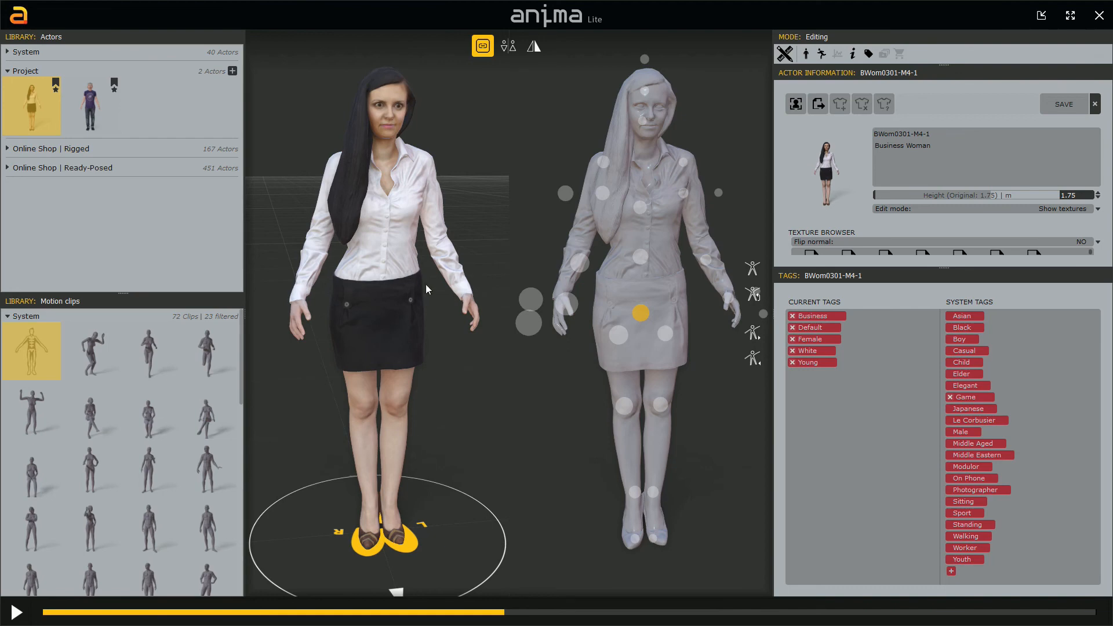
Step: Load the grey mannequin from the system actors and the Running (Slow)-1 clip from the project motion clips
left_click(8, 52)
left_click(33, 90)
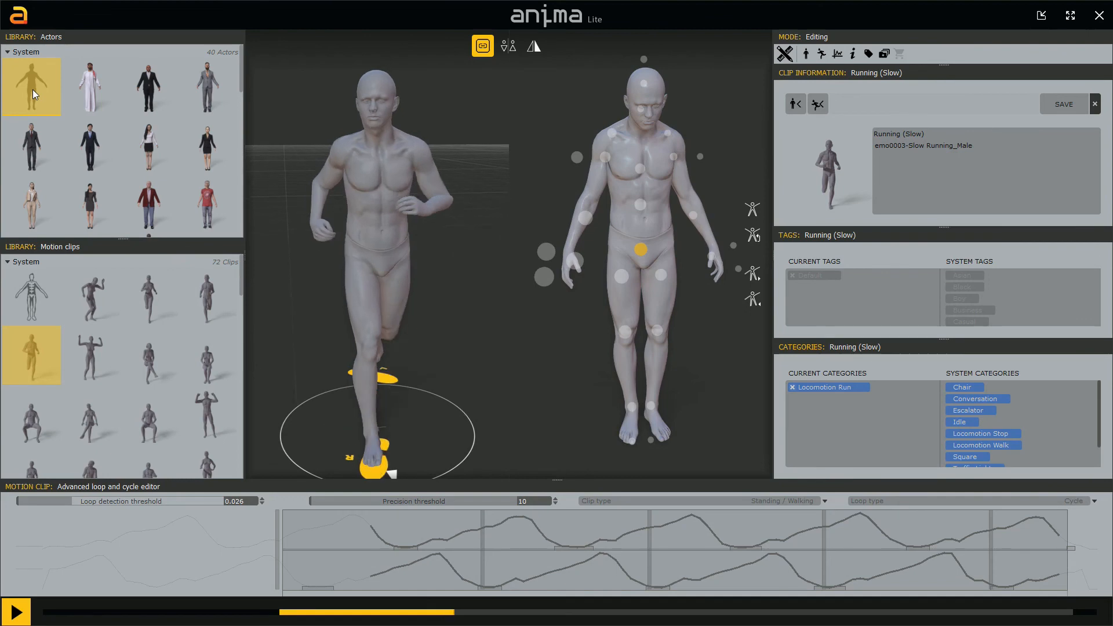
left_click(8, 262)
left_click(32, 322)
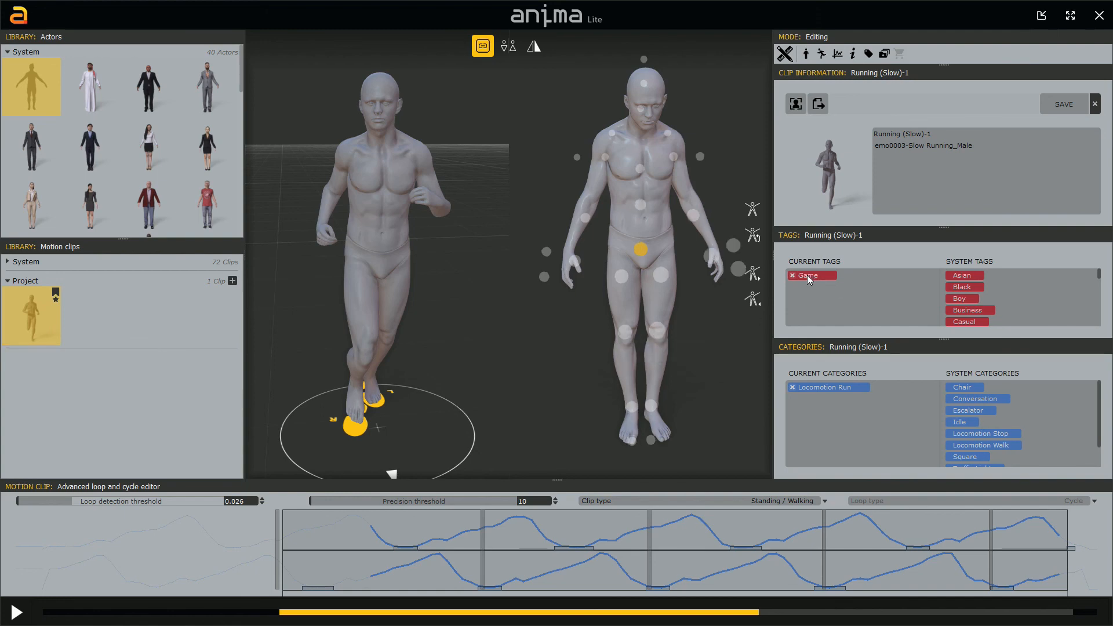
left_click(8, 52)
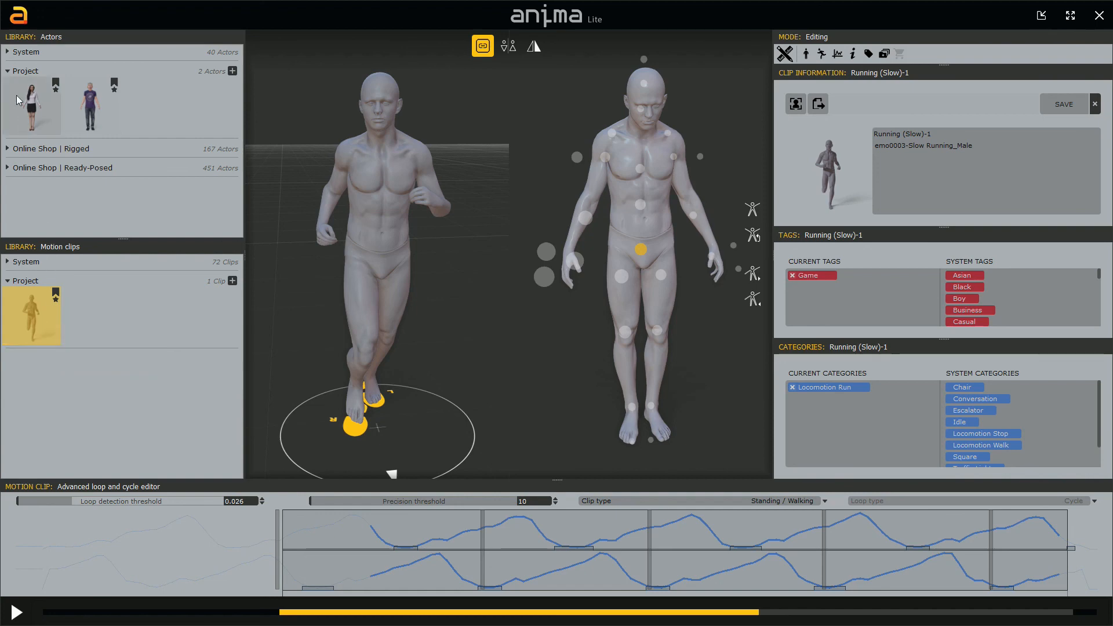
left_click(8, 52)
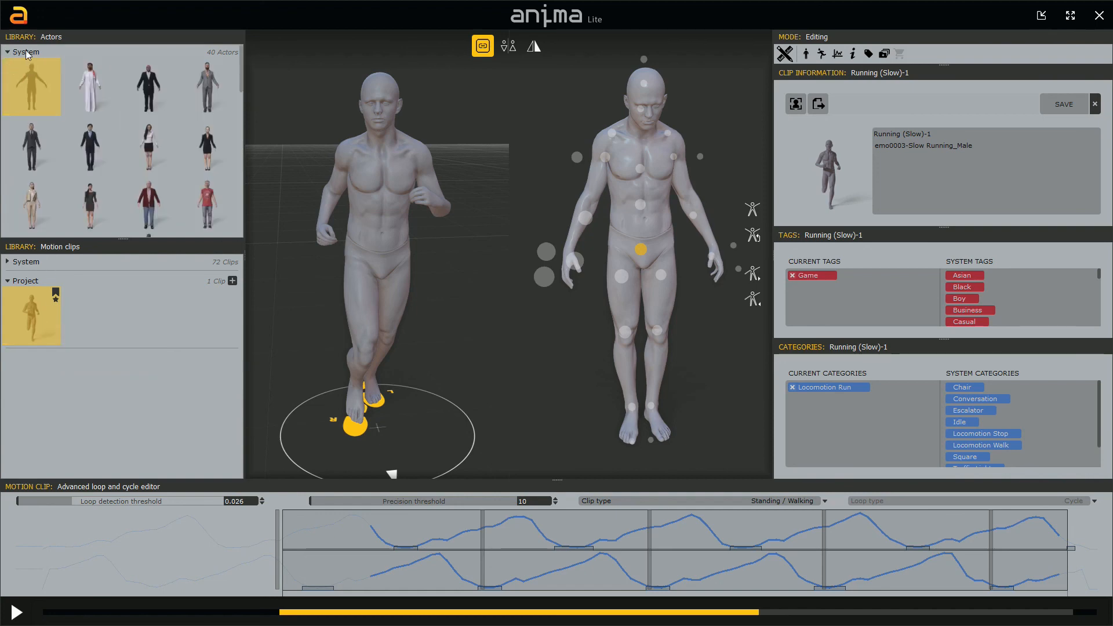